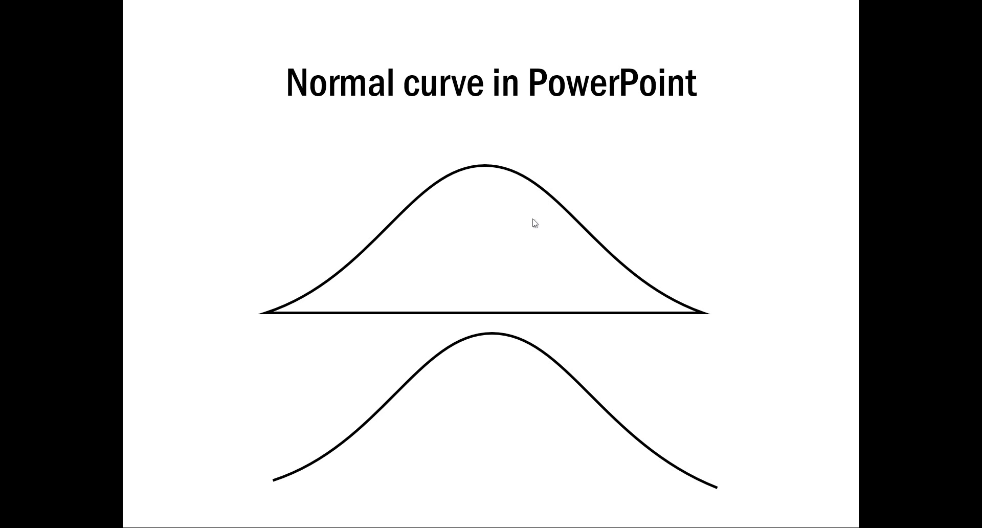
Step: Exit the slideshow preview to return to editing slide 3
{"action": "key", "text": "Escape"}
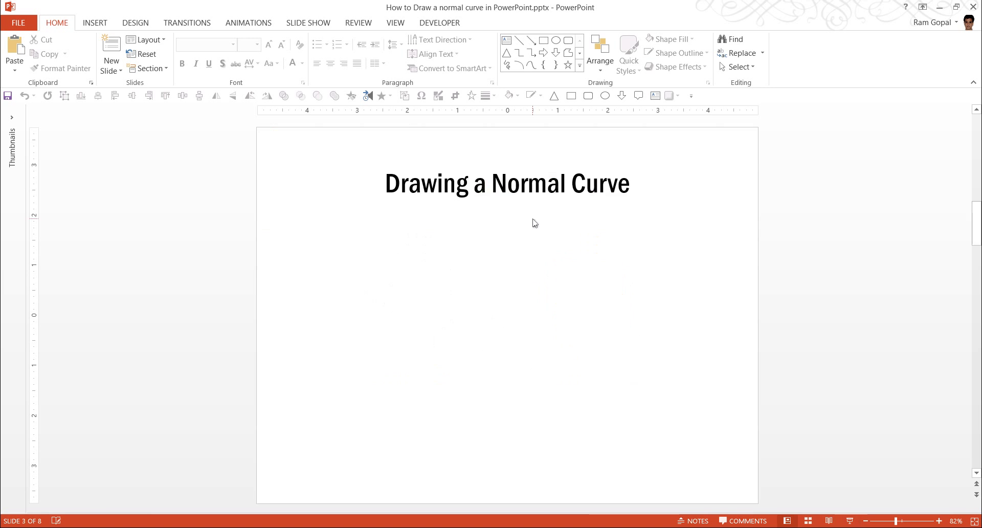
Step: Use the Curve tool to click a six-point bell shape across the slide, then select it
{"action": "left_click", "coordinate": [584, 67]}
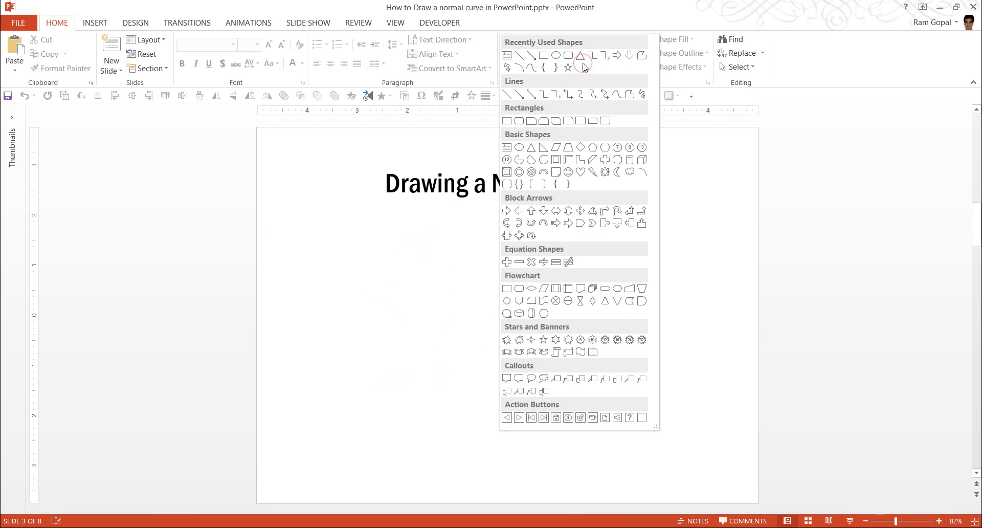
{"action": "left_click", "coordinate": [617, 95]}
{"action": "left_click", "coordinate": [350, 377]}
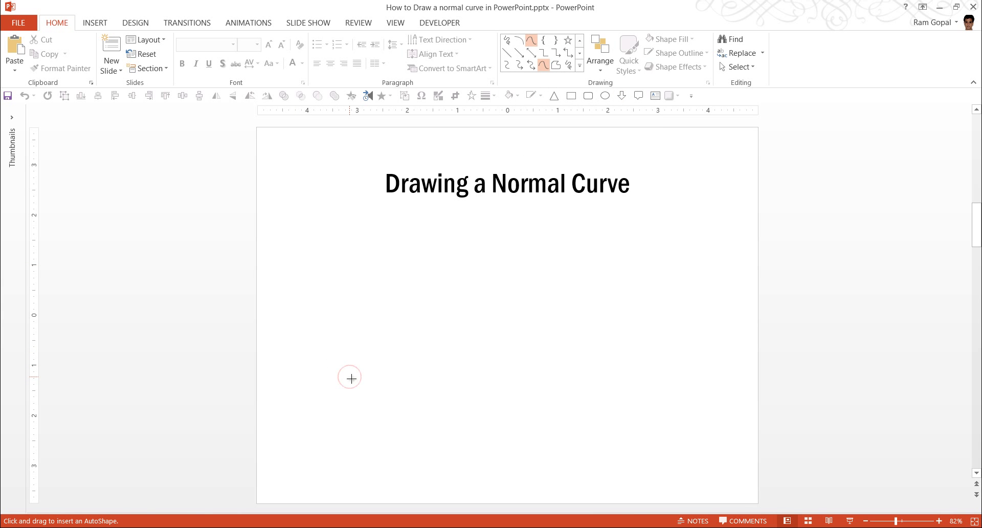
{"action": "left_click", "coordinate": [436, 338]}
{"action": "left_click", "coordinate": [491, 267]}
{"action": "left_click", "coordinate": [543, 275]}
{"action": "left_click", "coordinate": [575, 327]}
{"action": "left_click", "coordinate": [638, 366]}
{"action": "double_click", "coordinate": [691, 375]}
{"action": "left_click", "coordinate": [677, 430]}
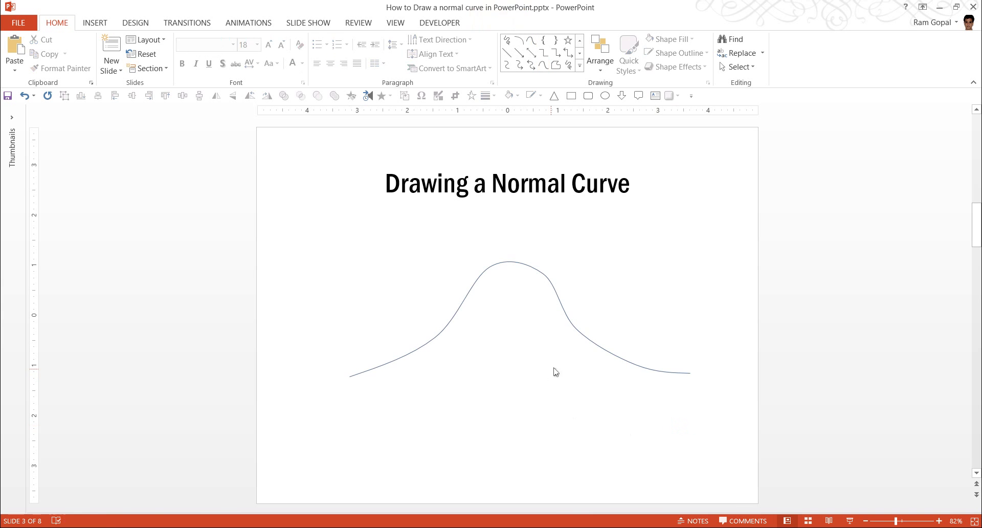
{"action": "left_click", "coordinate": [562, 314]}
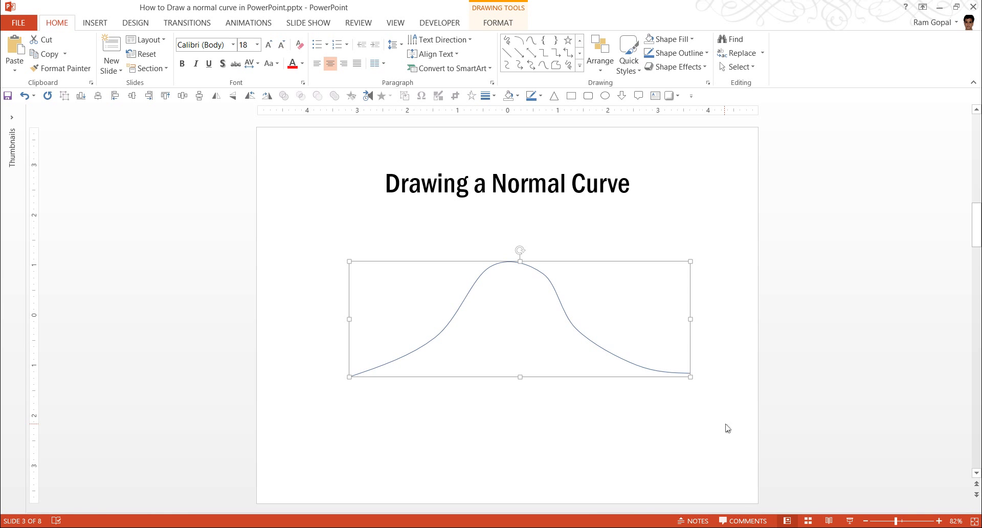
Step: Delete the selected hand-drawn bell curve
{"action": "key", "text": "Delete"}
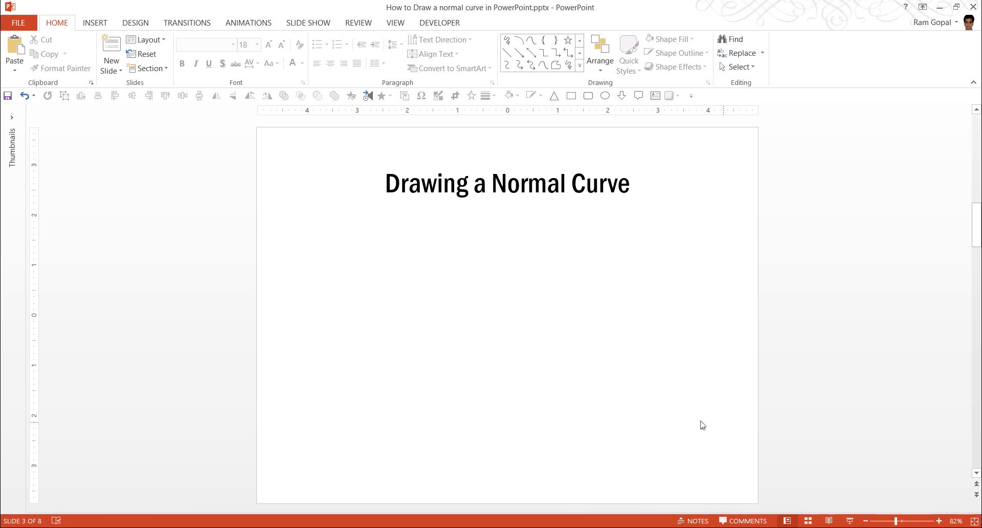
Step: Switch on Gridlines from the slide's Grid and Guides context menu
{"action": "right_click", "coordinate": [702, 263]}
{"action": "mouse_move", "coordinate": [742, 337]}
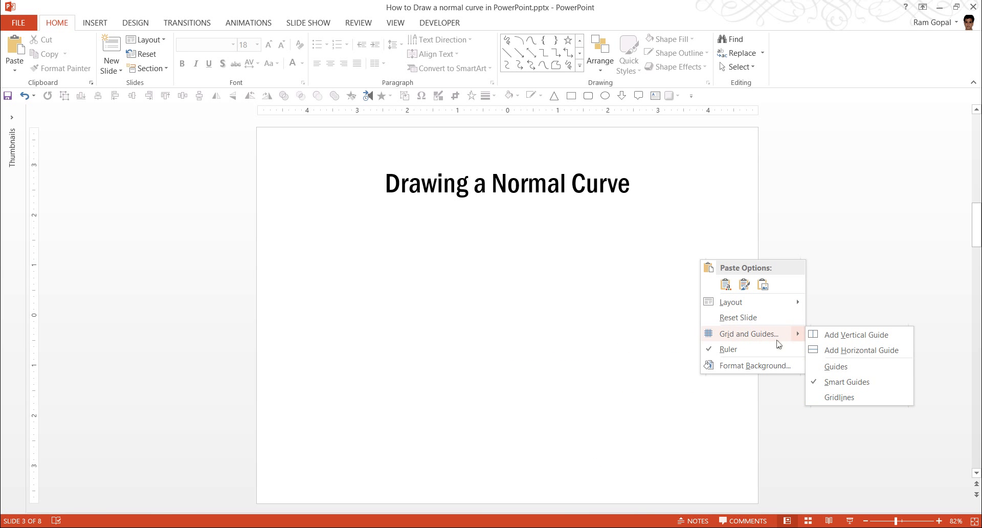
{"action": "left_click", "coordinate": [831, 399]}
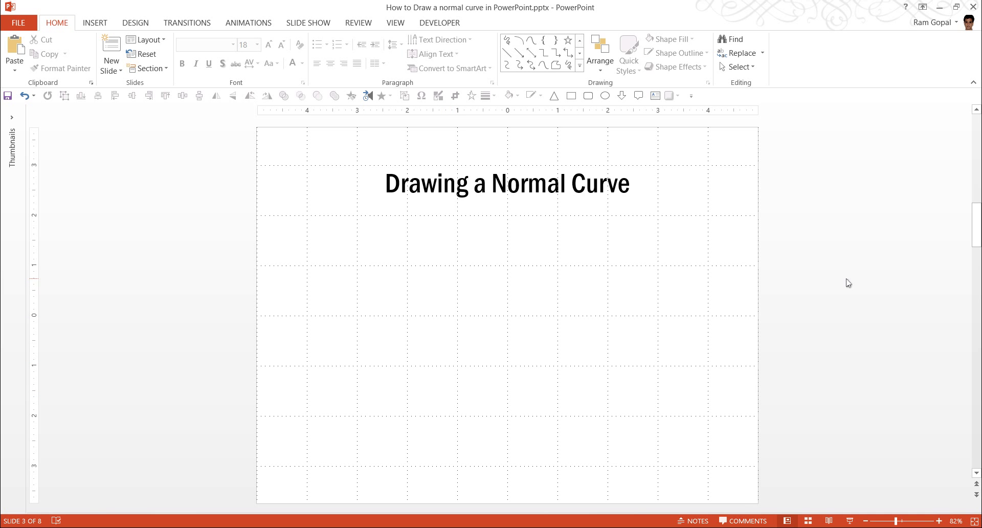
Step: Draw an isosceles triangle below the title and shift it slightly left and down
{"action": "left_click", "coordinate": [580, 66]}
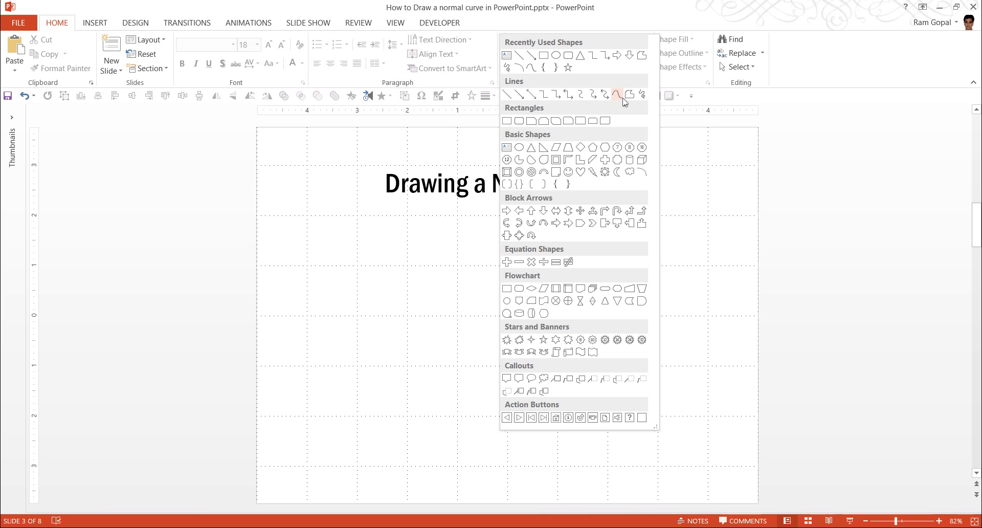
{"action": "left_click", "coordinate": [533, 149]}
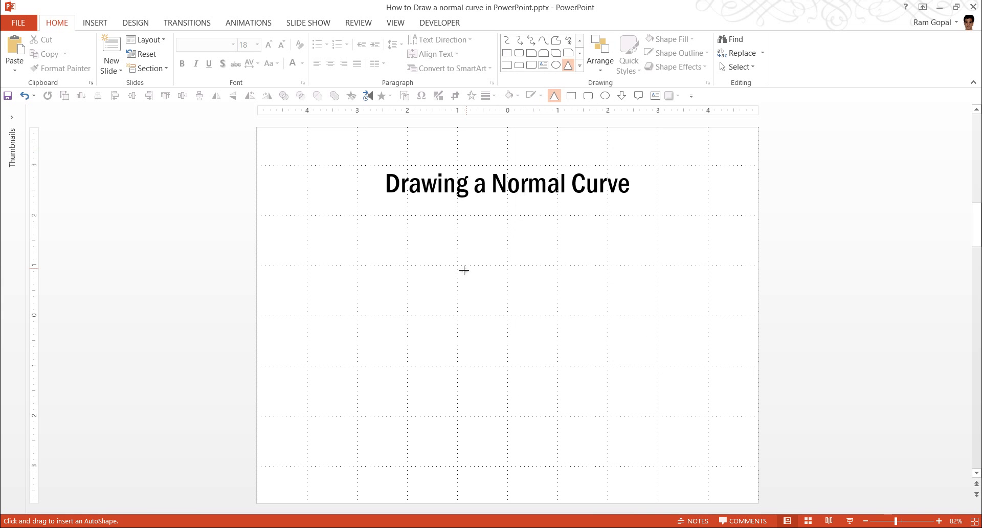
{"action": "mouse_move", "coordinate": [423, 269]}
{"action": "left_mouse_down"}
{"action": "mouse_move", "coordinate": [540, 392]}
{"action": "mouse_move", "coordinate": [659, 405]}
{"action": "left_mouse_up"}
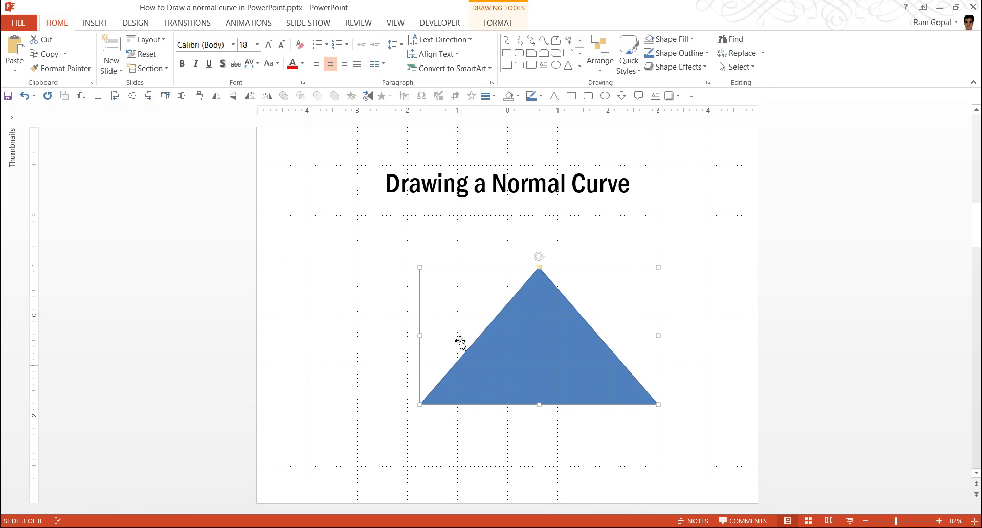
{"action": "left_click_drag", "start_coordinate": [547, 332], "coordinate": [489, 337]}
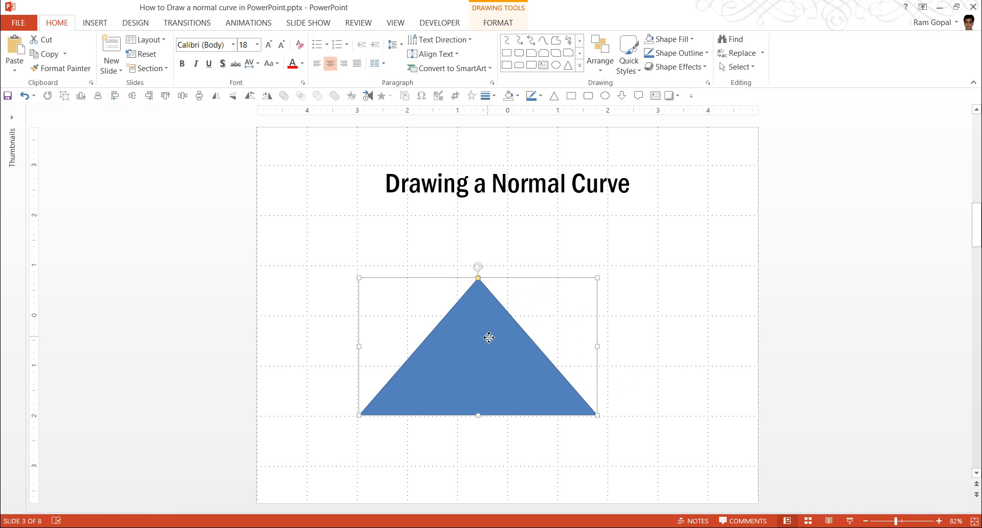
Step: Zoom in on the triangle and nudge it slightly left
{"action": "left_click", "coordinate": [939, 521]}
{"action": "left_click", "coordinate": [939, 521]}
{"action": "left_click", "coordinate": [939, 521]}
{"action": "left_click", "coordinate": [939, 521]}
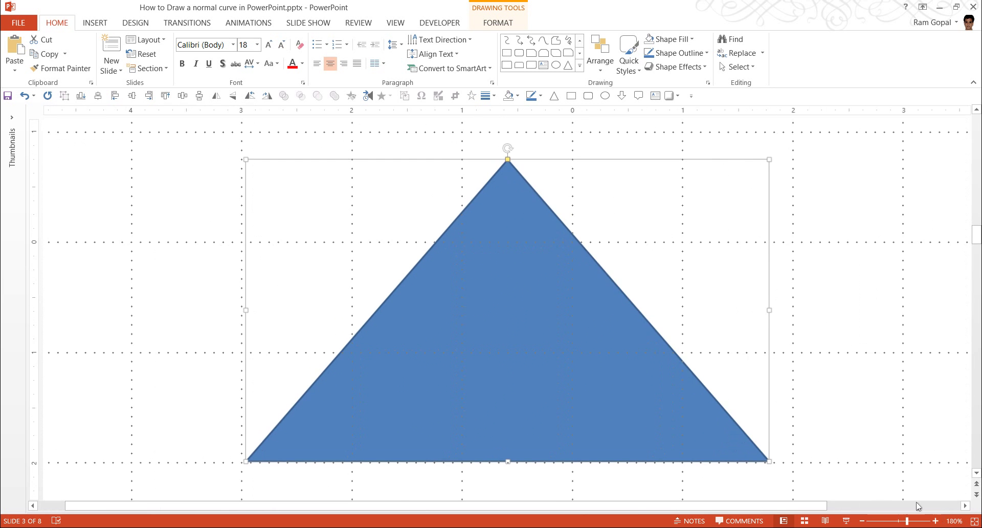
{"action": "left_click", "coordinate": [861, 521]}
{"action": "left_click", "coordinate": [862, 521]}
{"action": "left_click", "coordinate": [862, 521]}
{"action": "left_click", "coordinate": [861, 521]}
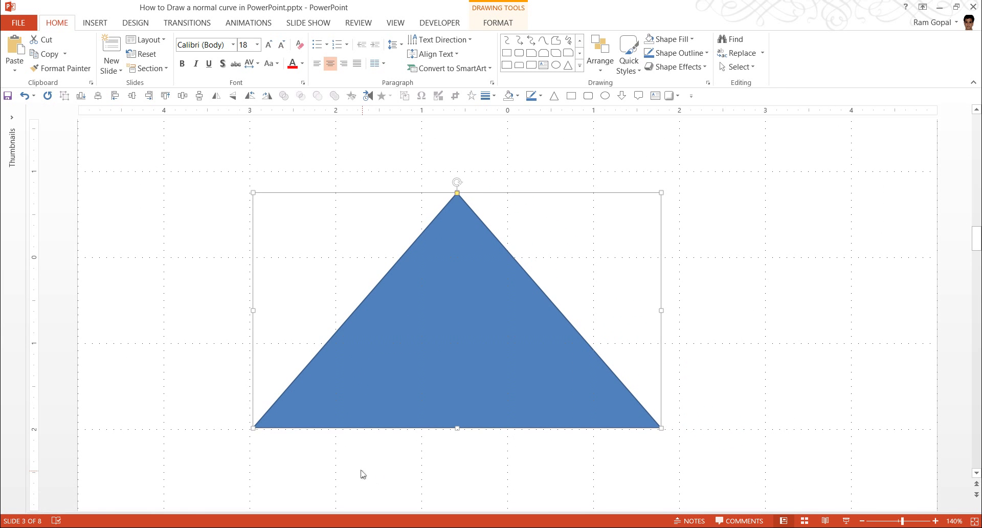
{"action": "left_click", "coordinate": [935, 521]}
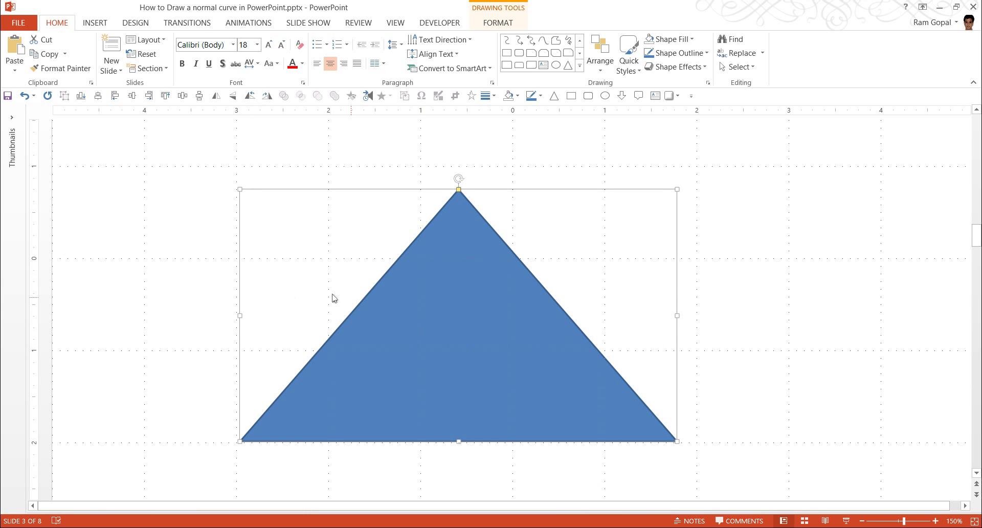
{"action": "left_click", "coordinate": [935, 521]}
{"action": "left_click", "coordinate": [935, 520]}
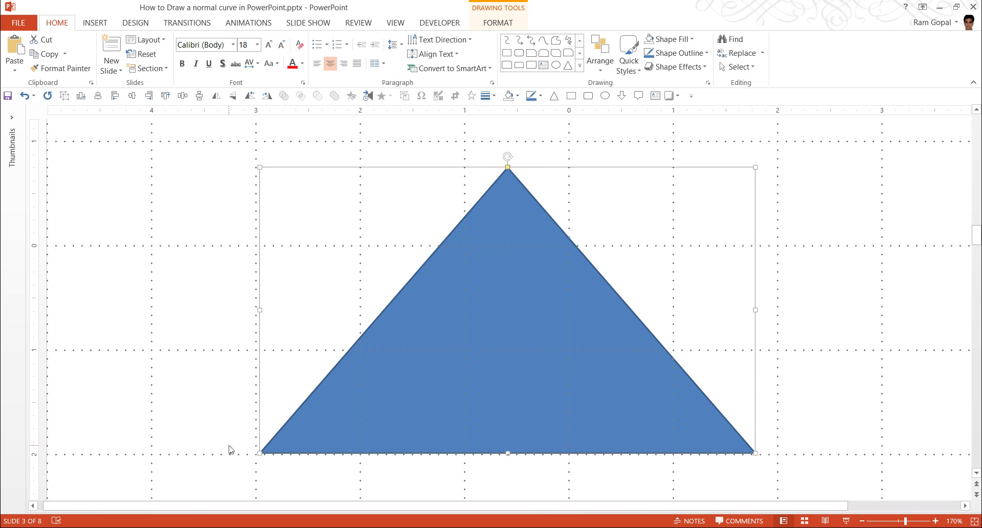
{"action": "left_click_drag", "start_coordinate": [474, 390], "coordinate": [473, 388]}
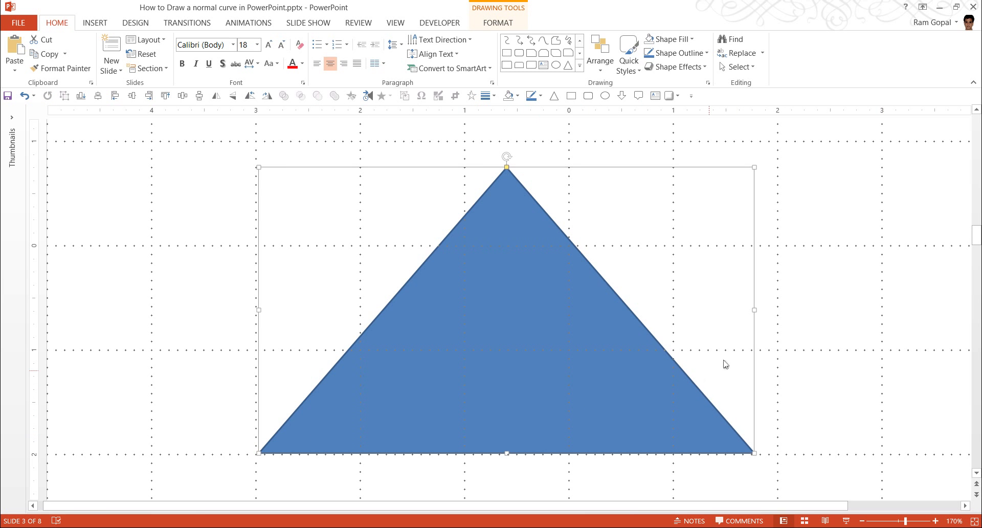
Step: Stretch the triangle wider to the right and lower its apex to flatten it
{"action": "left_click_drag", "start_coordinate": [754, 309], "coordinate": [881, 320]}
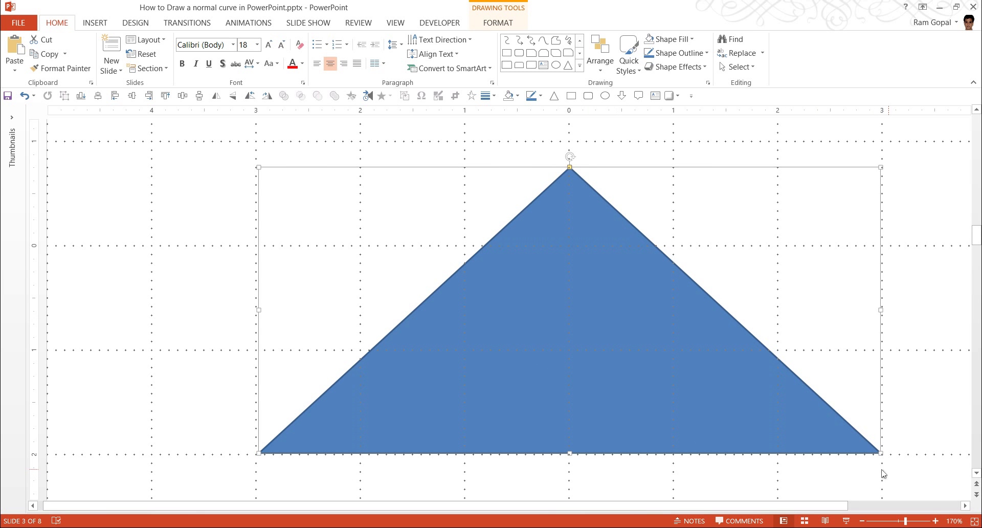
{"action": "left_click_drag", "start_coordinate": [879, 165], "coordinate": [879, 247]}
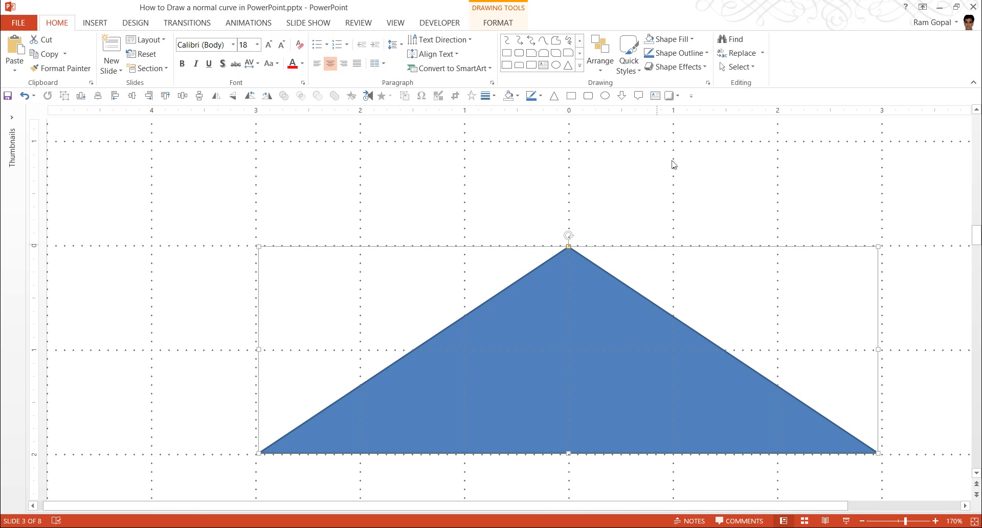
{"action": "left_click", "coordinate": [630, 55]}
Step: Set the triangle's Shape Fill to No Fill, then deselect it
{"action": "left_click", "coordinate": [675, 39]}
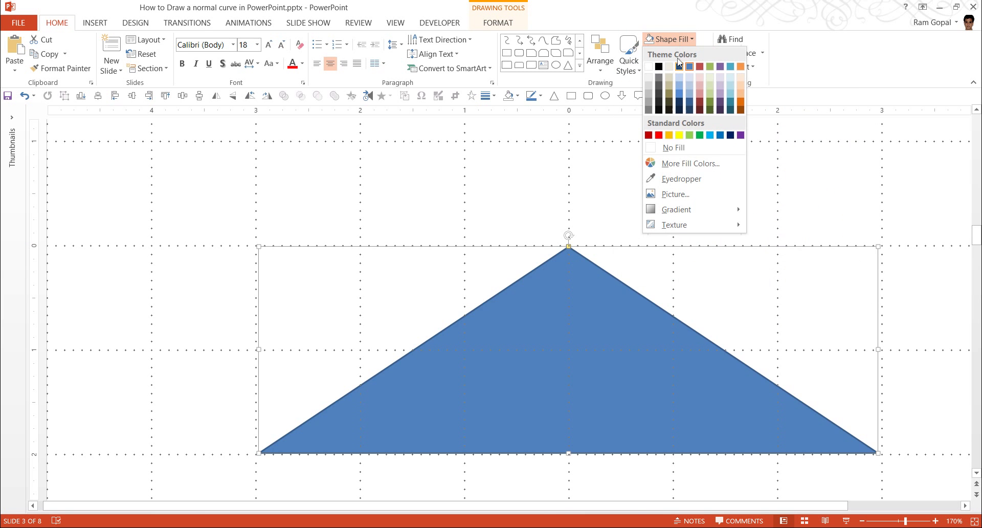
{"action": "left_click", "coordinate": [698, 149]}
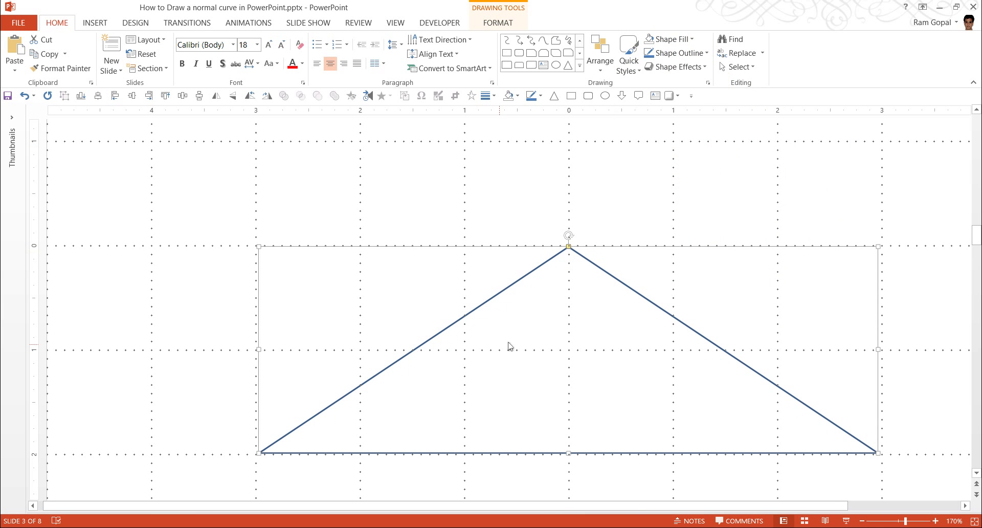
{"action": "left_click", "coordinate": [727, 177]}
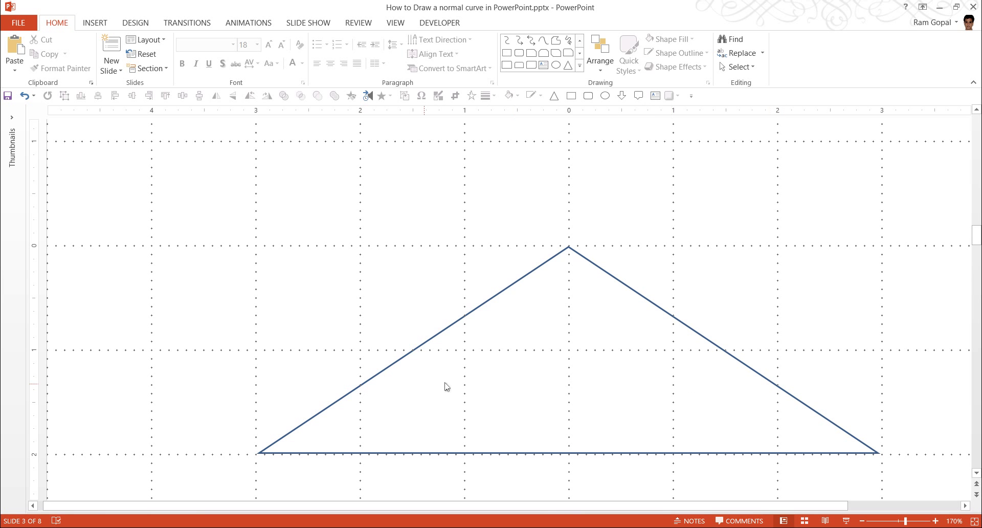
Step: Draw a horizontal straight line across the triangle's lower part, nudged slightly lower
{"action": "left_click", "coordinate": [579, 65]}
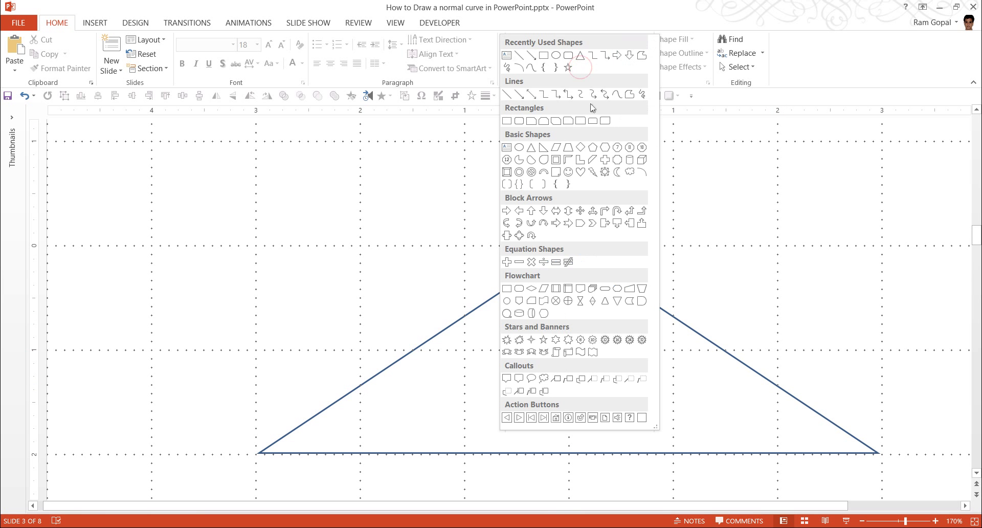
{"action": "left_click", "coordinate": [508, 94]}
{"action": "left_click_drag", "start_coordinate": [245, 379], "coordinate": [911, 377]}
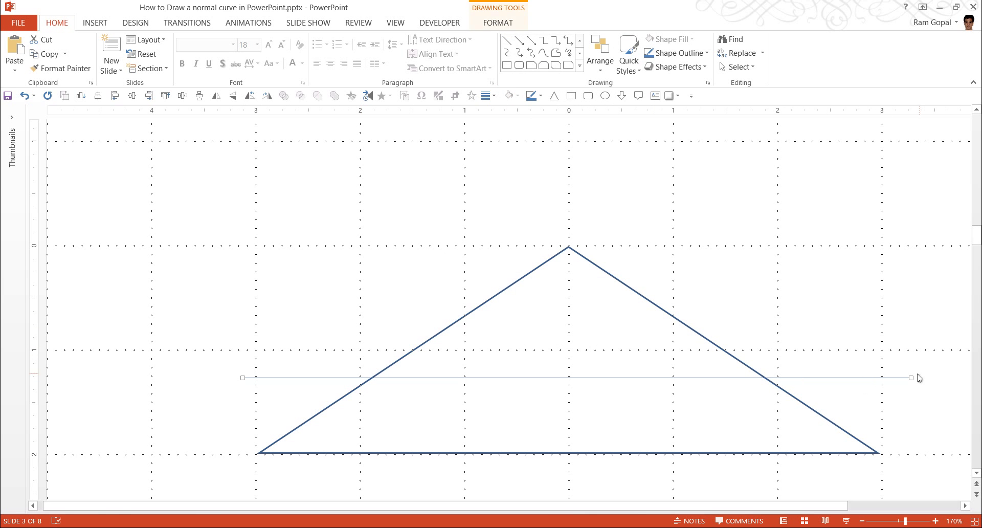
{"action": "left_click_drag", "start_coordinate": [800, 379], "coordinate": [801, 385]}
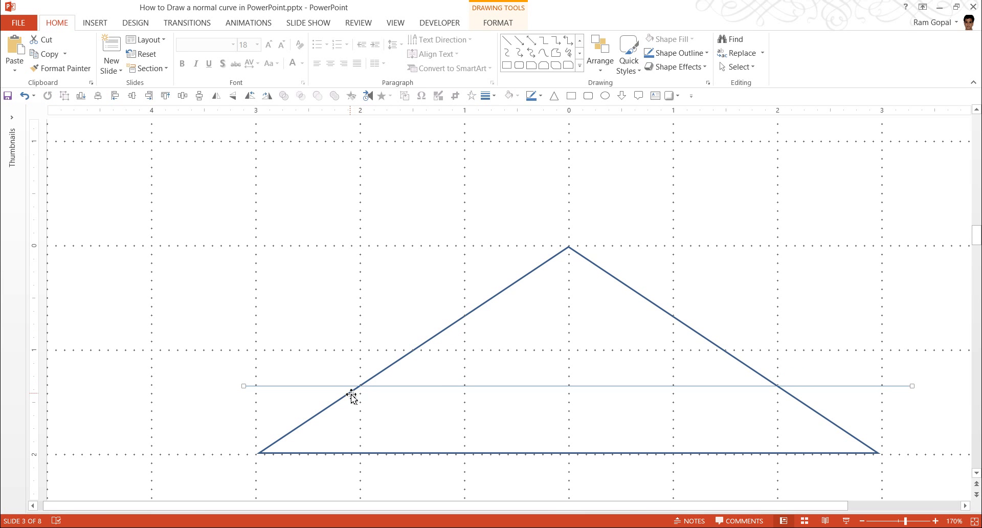
{"action": "left_click", "coordinate": [867, 338]}
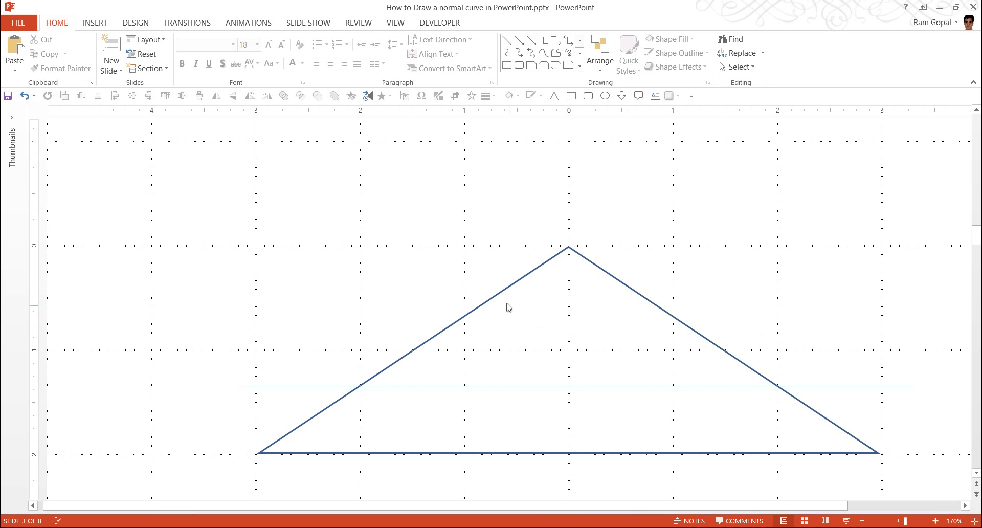
Step: In Edit Points mode, make the triangle's apex a Smooth Point
{"action": "left_click", "coordinate": [587, 265]}
{"action": "right_click", "coordinate": [586, 265]}
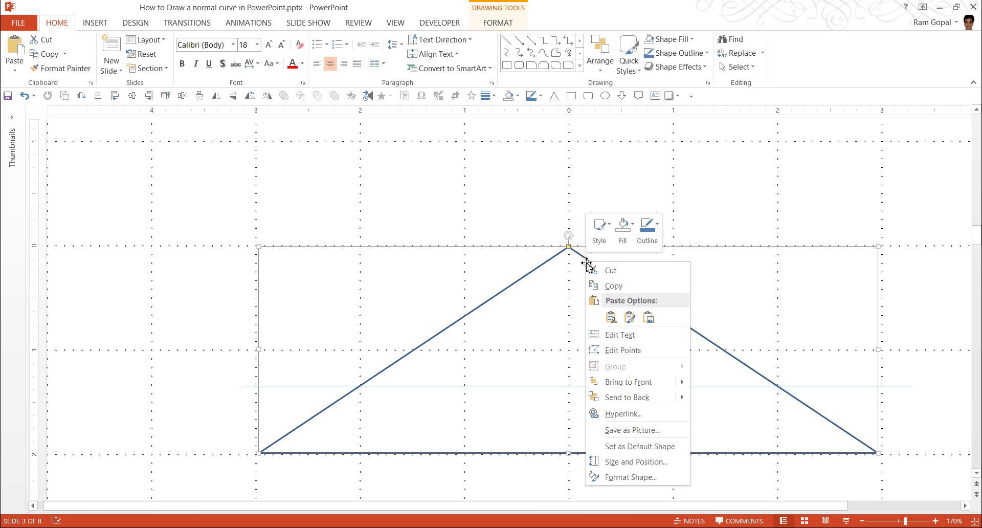
{"action": "left_click", "coordinate": [623, 350]}
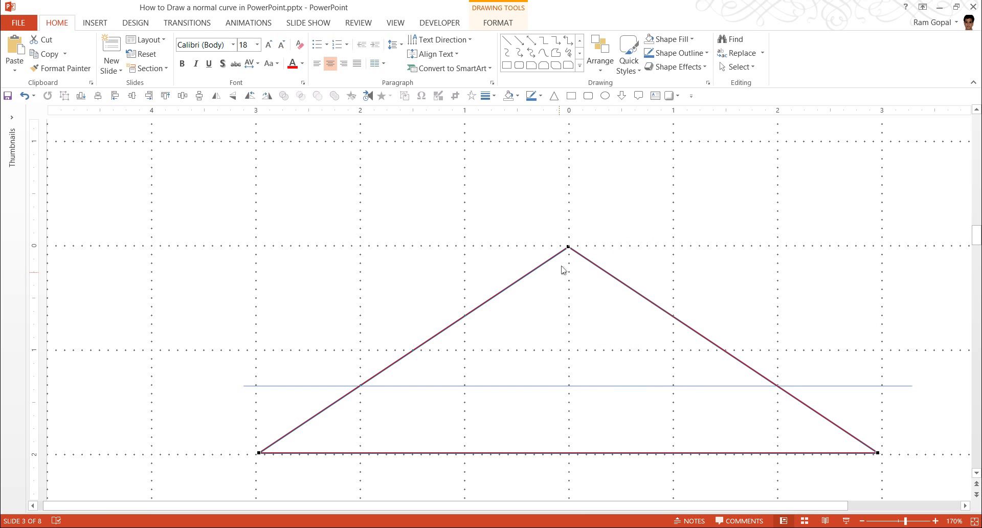
{"action": "right_click", "coordinate": [569, 248]}
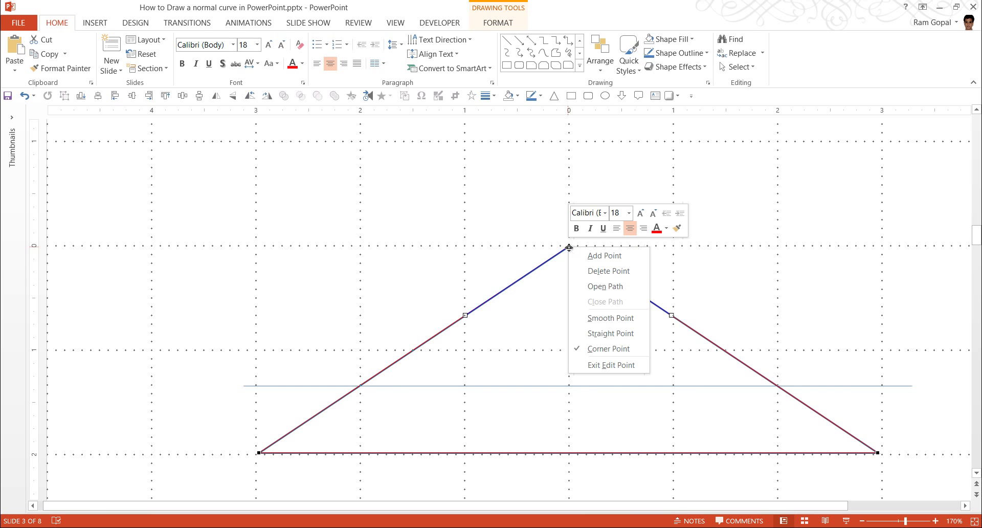
{"action": "left_click", "coordinate": [604, 320]}
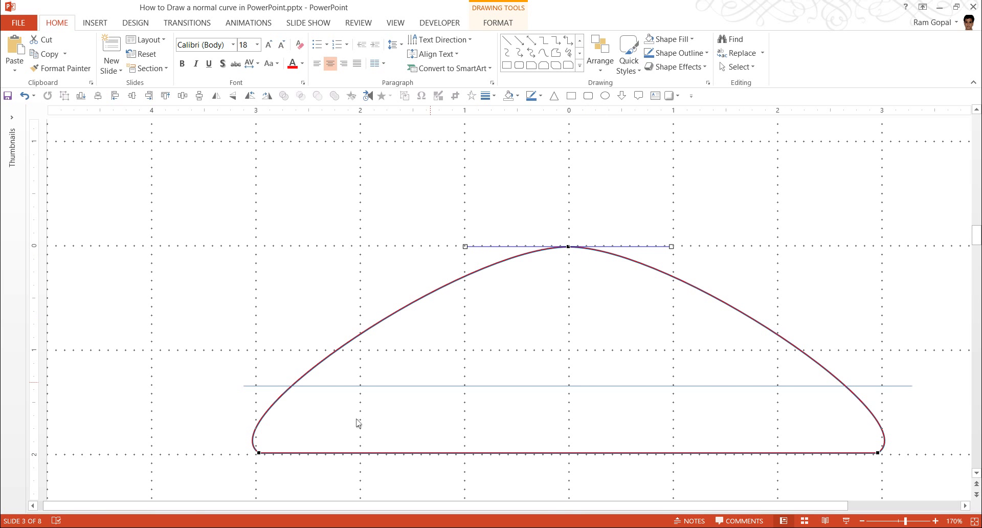
{"action": "left_click", "coordinate": [259, 454]}
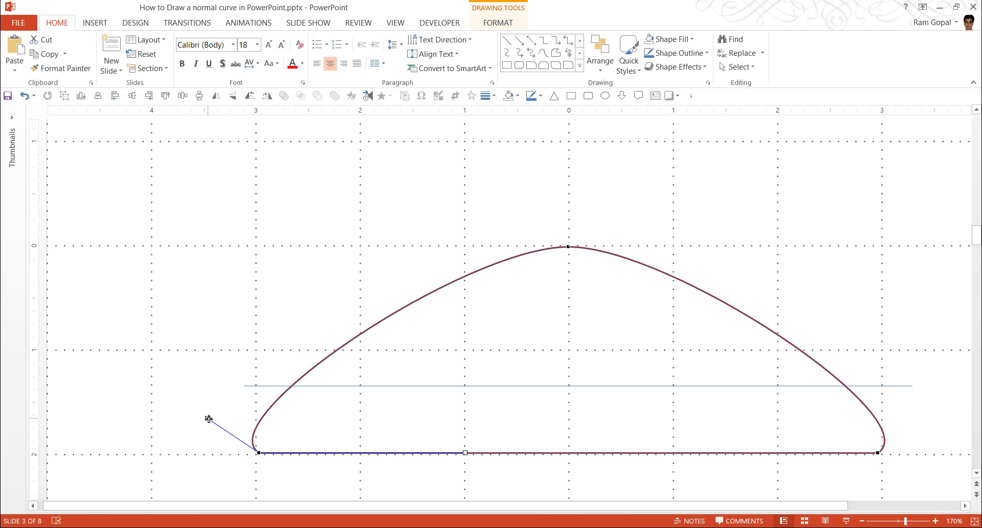
Step: Drag the left vertex handle into an S-shaped slope, then mirror it on the right vertex
{"action": "left_click_drag", "start_coordinate": [209, 418], "coordinate": [466, 387]}
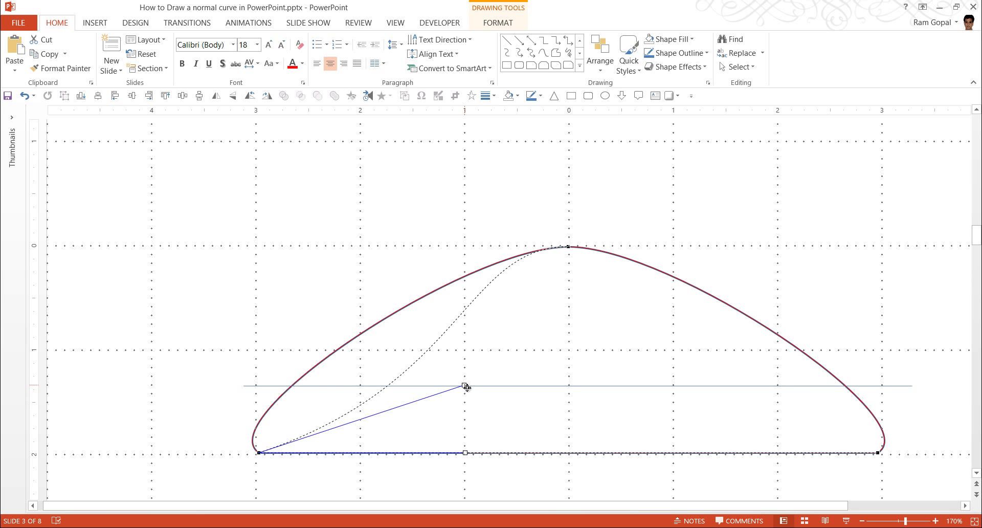
{"action": "left_click_drag", "start_coordinate": [467, 387], "coordinate": [466, 387]}
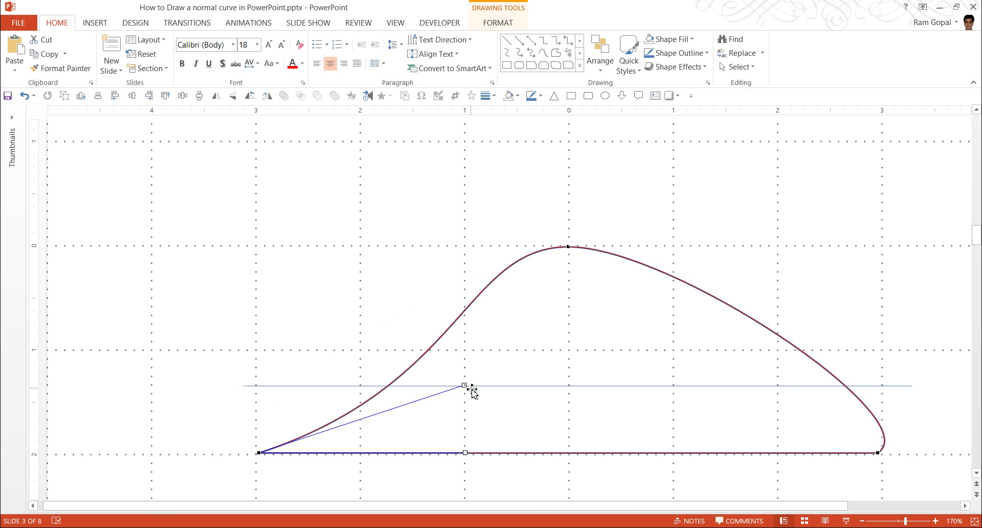
{"action": "left_click", "coordinate": [880, 453]}
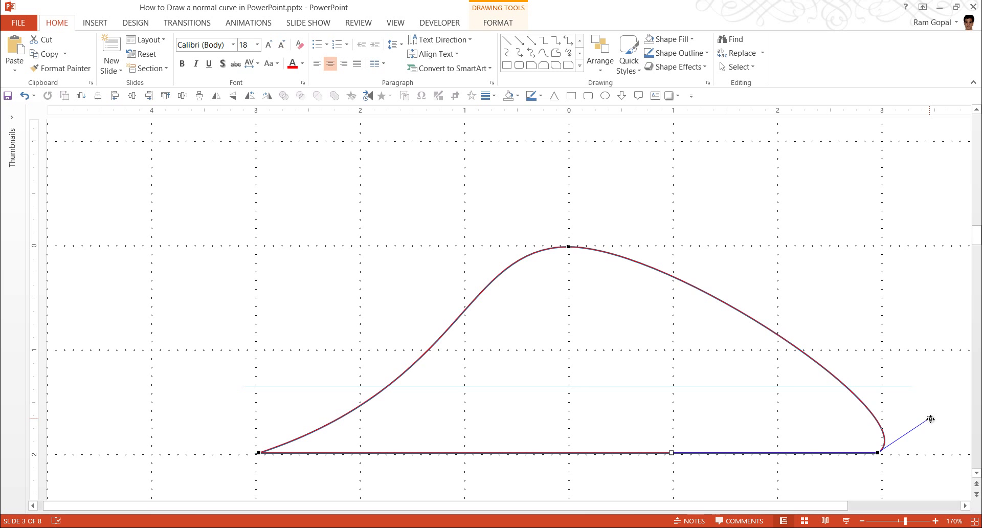
{"action": "left_click_drag", "start_coordinate": [930, 419], "coordinate": [675, 386]}
Step: Delete the horizontal reference line so only the bell curve remains, then reselect the curve
{"action": "left_click", "coordinate": [896, 282]}
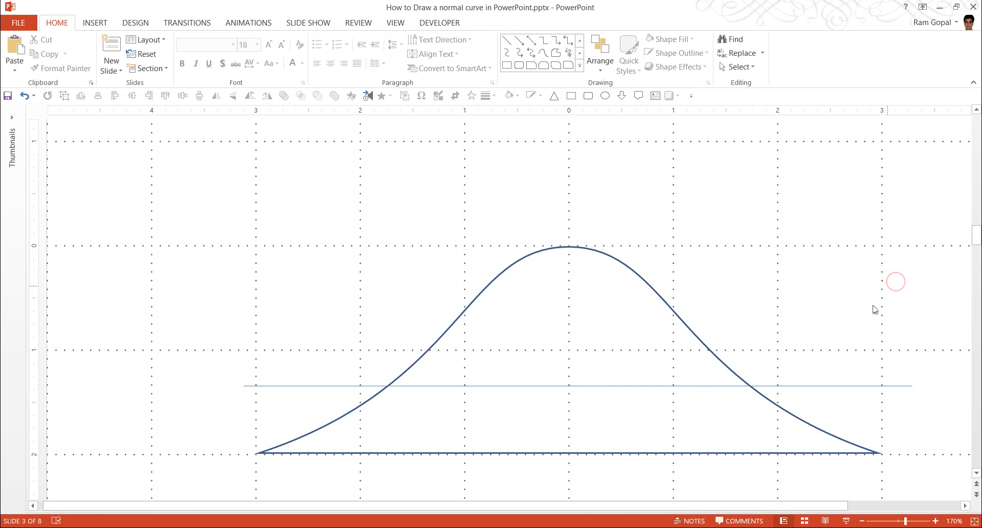
{"action": "left_click", "coordinate": [909, 386]}
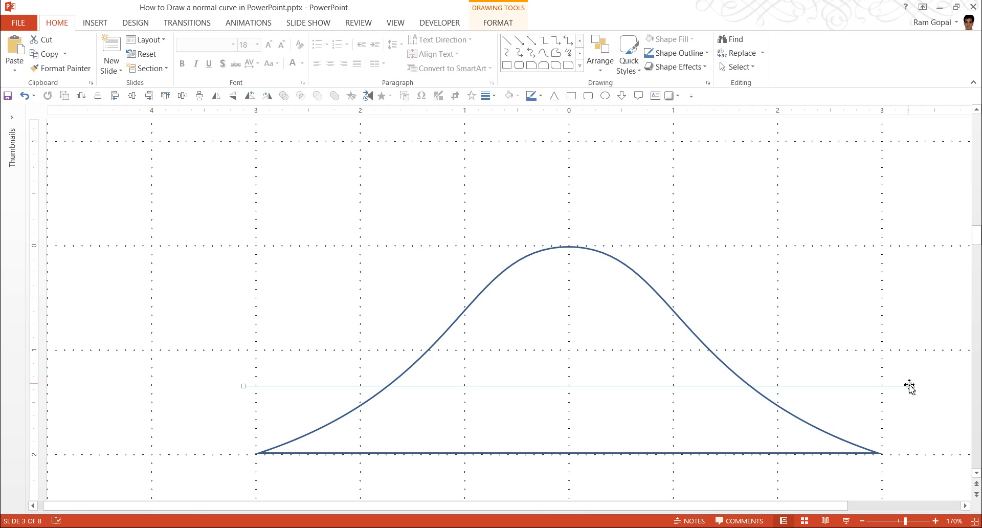
{"action": "key", "text": "Delete"}
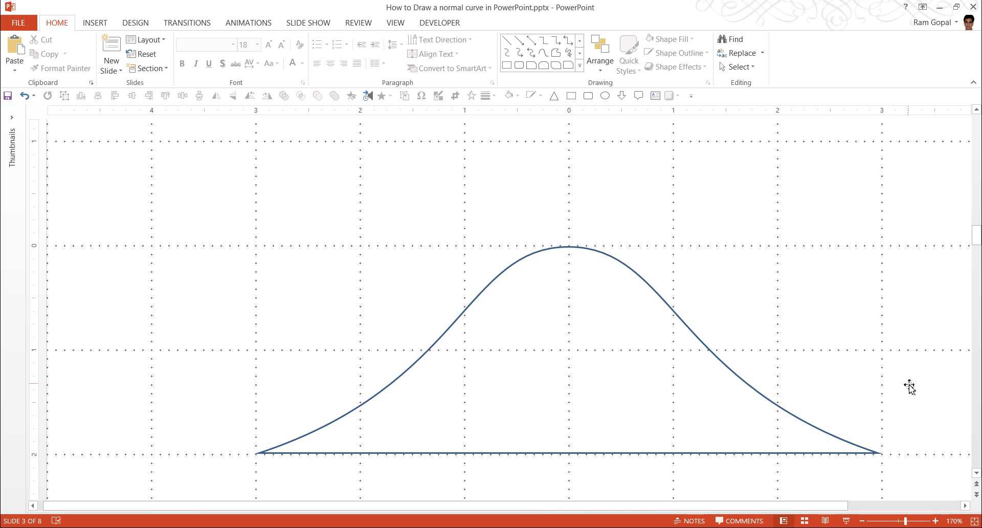
{"action": "left_click", "coordinate": [644, 454]}
Step: Use Edit Points to delete the curve's straight bottom segment, leaving an open bell curve
{"action": "right_click", "coordinate": [645, 454]}
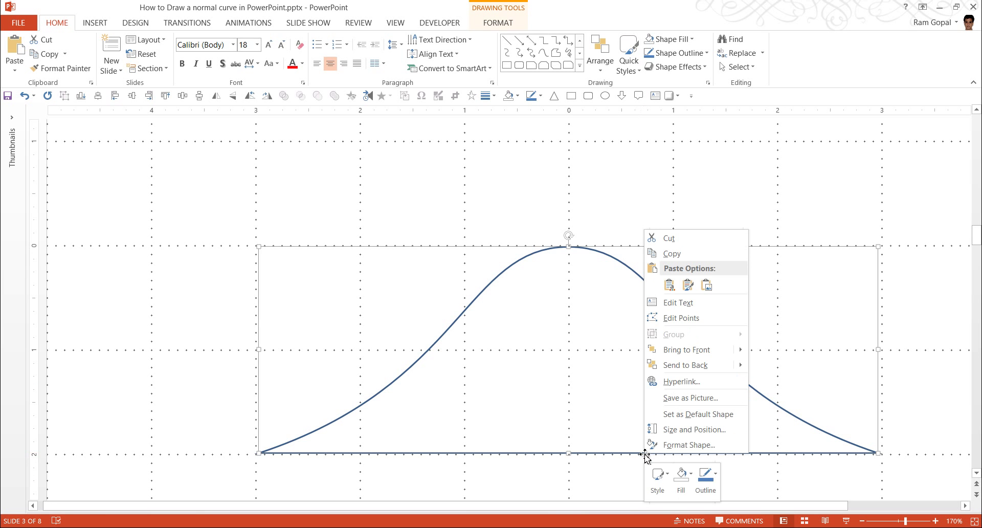
{"action": "left_click", "coordinate": [681, 318]}
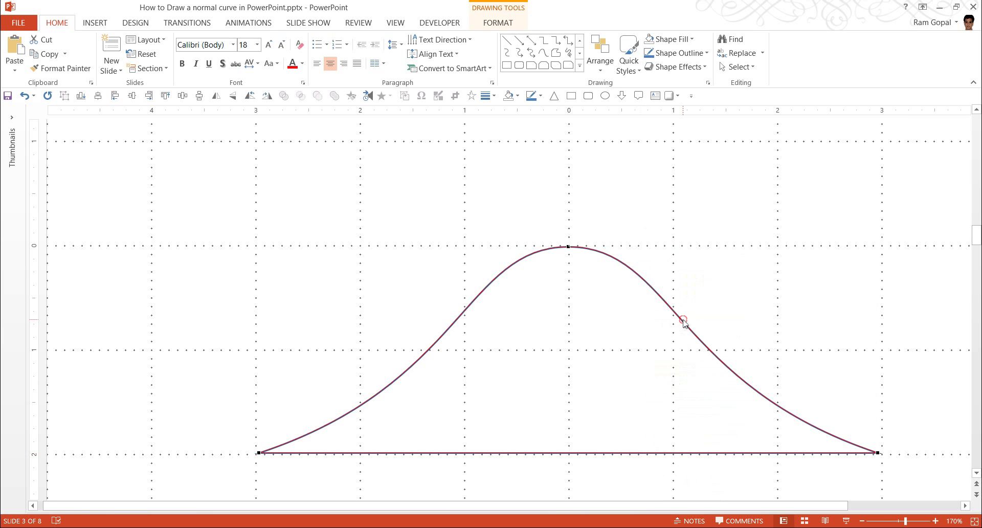
{"action": "right_click", "coordinate": [687, 454]}
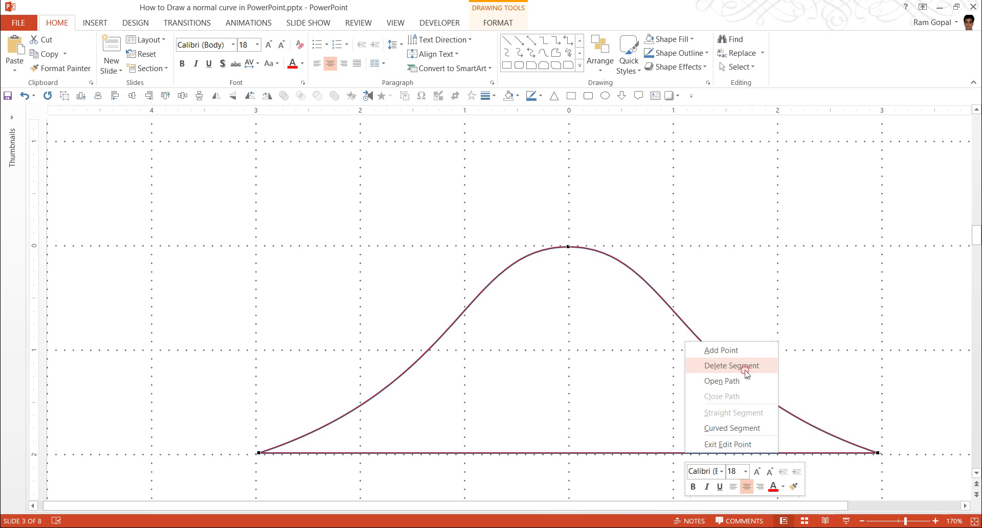
{"action": "left_click", "coordinate": [731, 365]}
{"action": "left_click", "coordinate": [818, 353]}
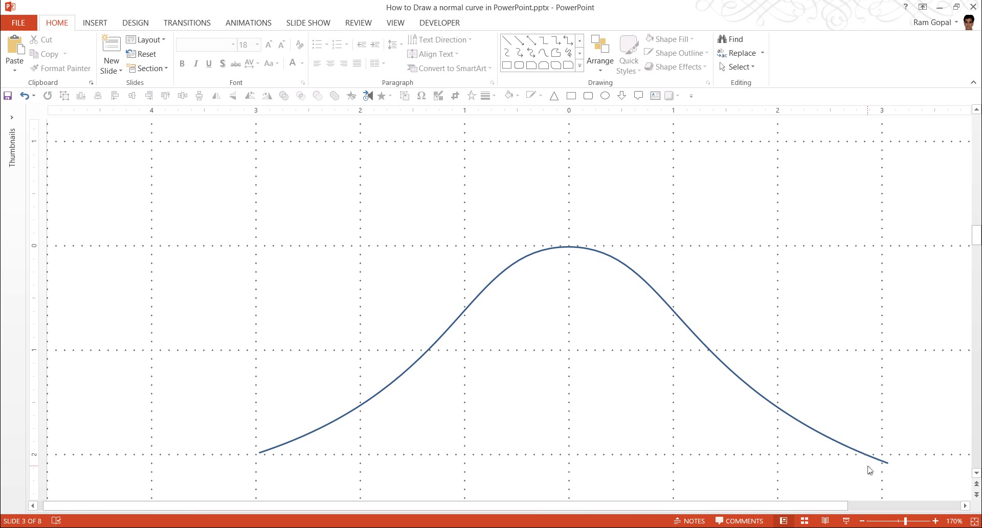
Step: Zoom to fit the slide and apply the Blank layout
{"action": "left_click", "coordinate": [974, 522]}
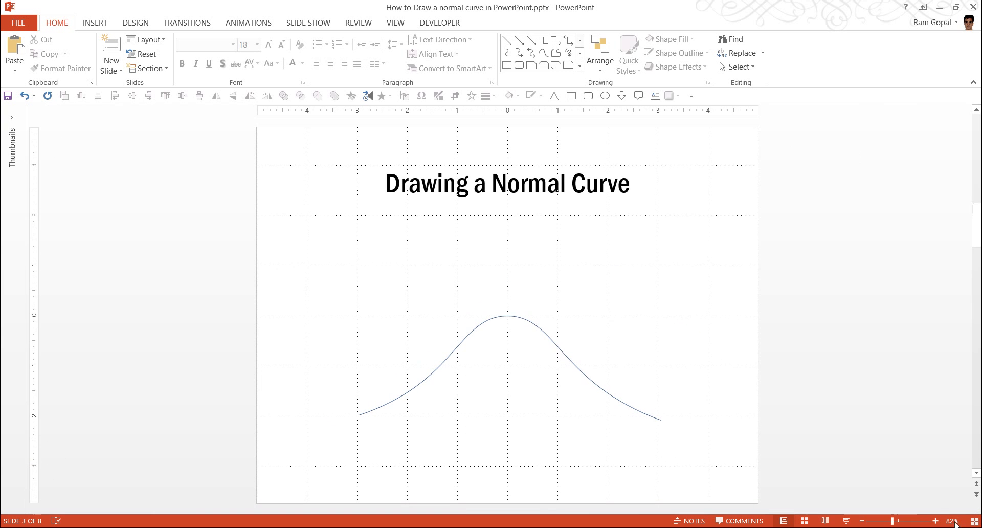
{"action": "right_click", "coordinate": [769, 241]}
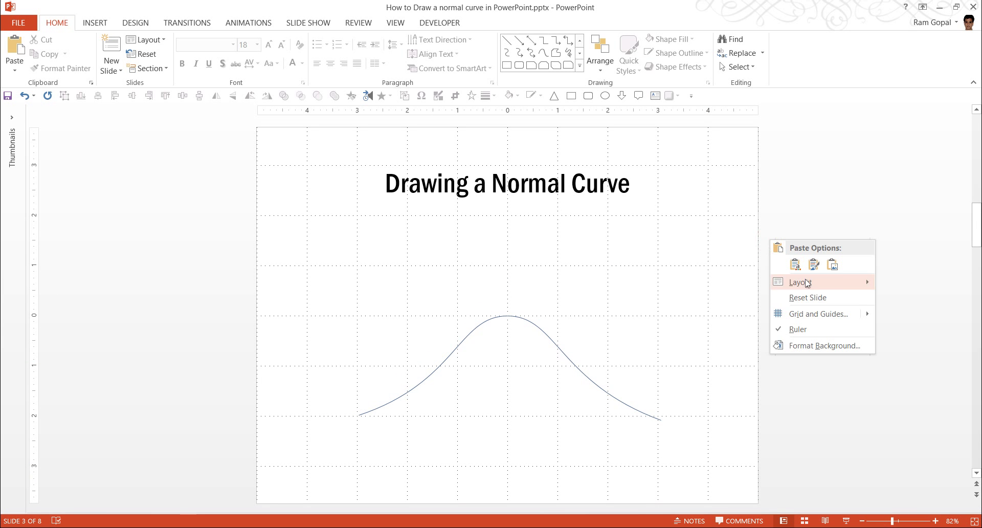
{"action": "mouse_move", "coordinate": [830, 288]}
{"action": "left_click", "coordinate": [591, 455]}
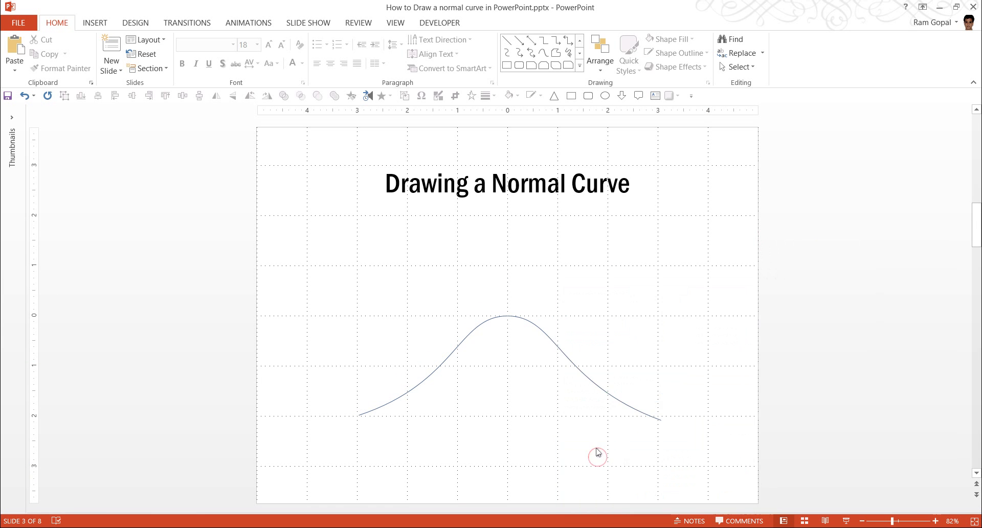
Step: Move the bell curve up just below the title and turn off the slide gridlines
{"action": "left_click", "coordinate": [552, 345]}
{"action": "left_click_drag", "start_coordinate": [547, 336], "coordinate": [526, 284]}
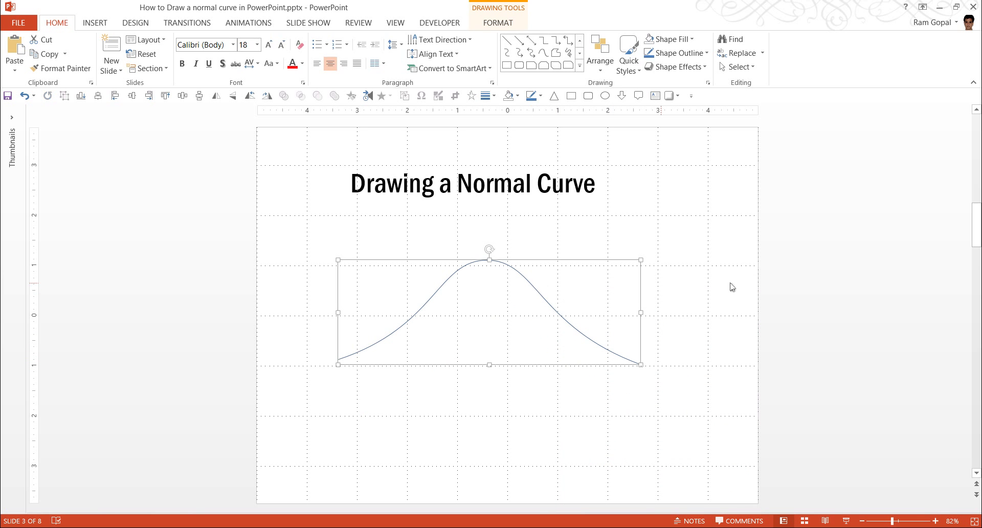
{"action": "right_click", "coordinate": [807, 270]}
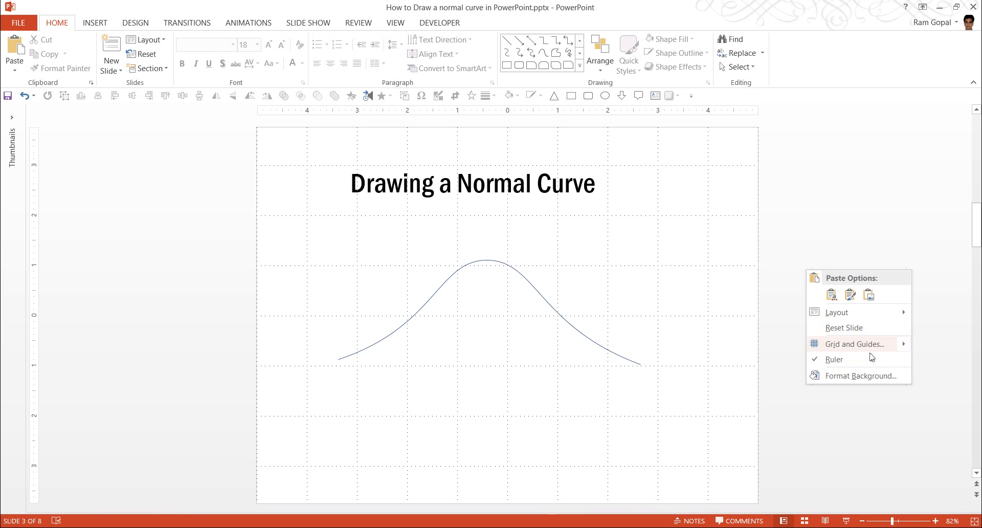
{"action": "mouse_move", "coordinate": [872, 347]}
{"action": "left_click", "coordinate": [736, 407]}
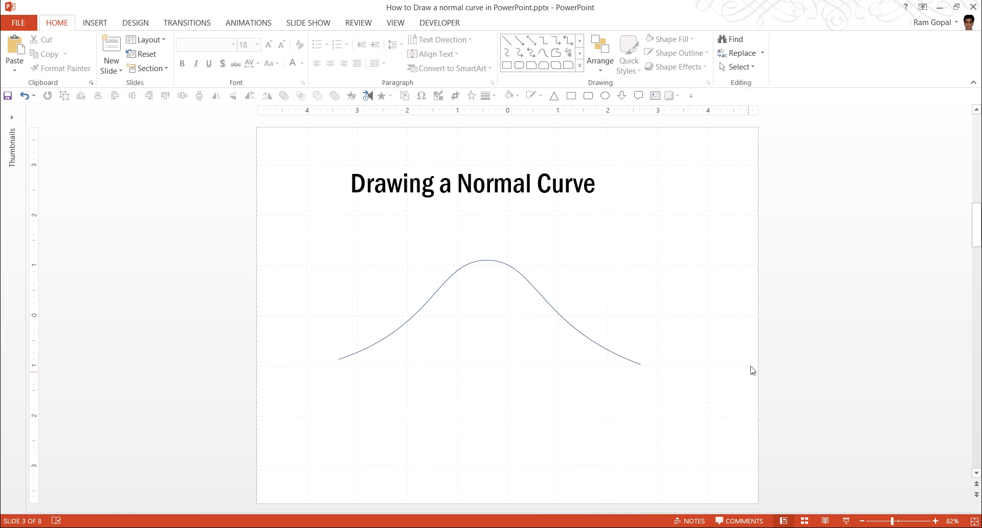
Step: Nudge the curve slightly down and give it a 2¼ pt outline weight
{"action": "left_click_drag", "start_coordinate": [565, 318], "coordinate": [581, 326]}
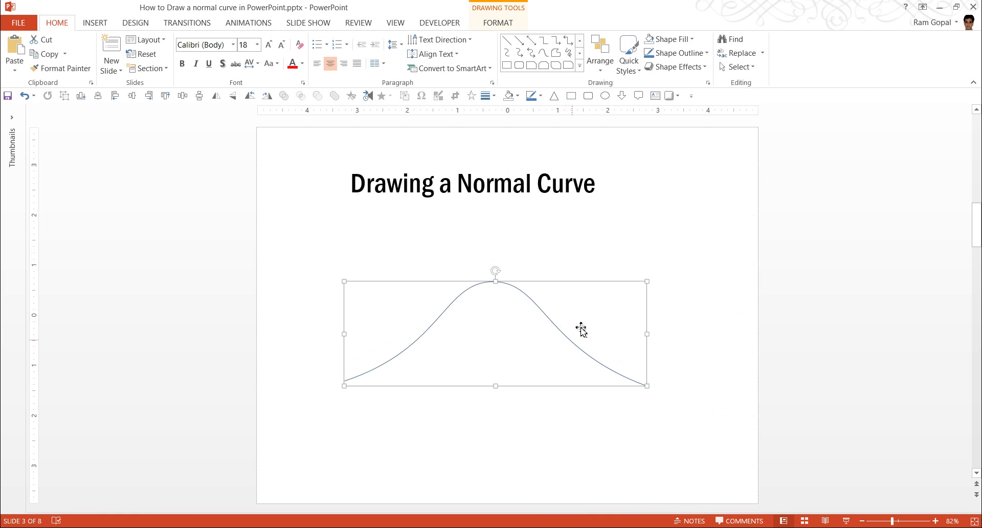
{"action": "left_click", "coordinate": [681, 53]}
{"action": "mouse_move", "coordinate": [665, 207]}
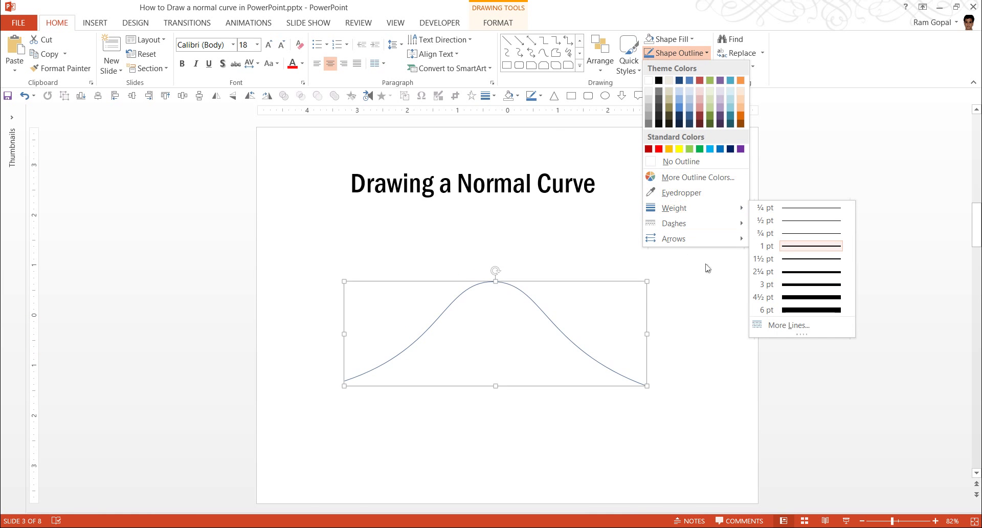
{"action": "left_click", "coordinate": [803, 276]}
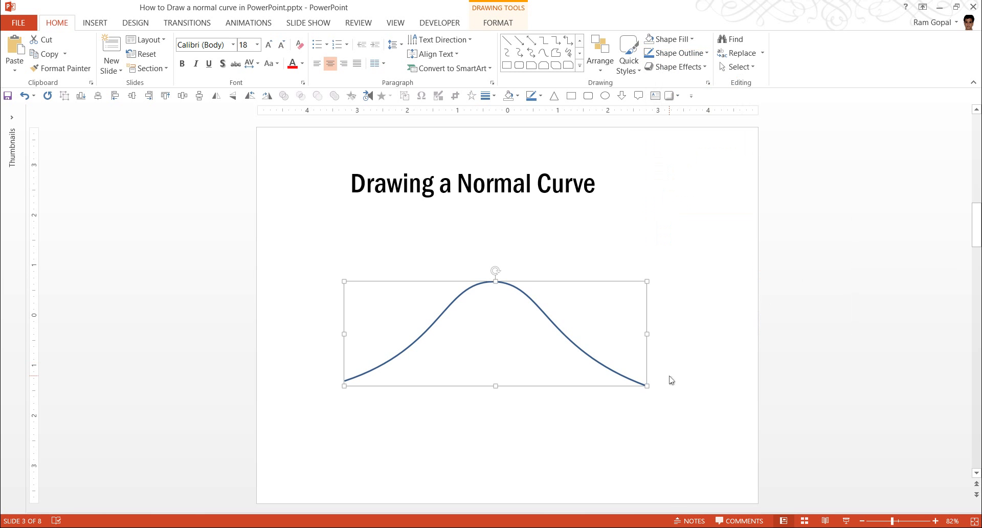
Step: Adjust the curve's left end point, then stretch the curve wider to the right
{"action": "right_click", "coordinate": [455, 307]}
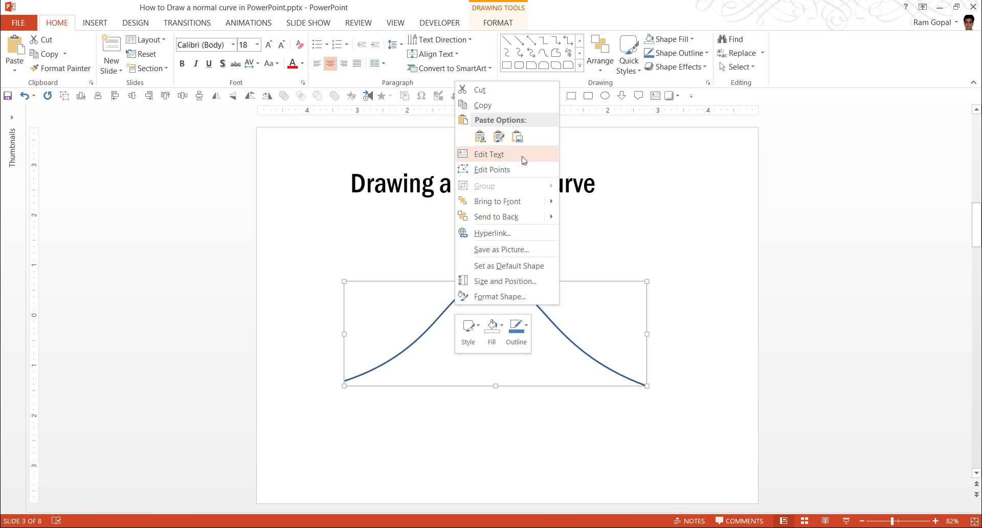
{"action": "left_click", "coordinate": [479, 170]}
{"action": "left_click_drag", "start_coordinate": [345, 380], "coordinate": [345, 383]}
{"action": "left_click", "coordinate": [461, 421]}
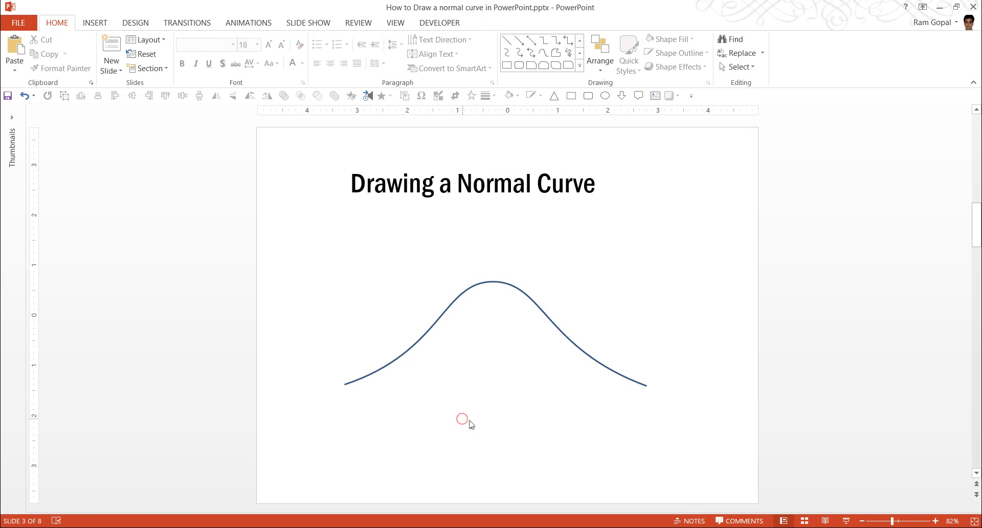
{"action": "left_click", "coordinate": [555, 326]}
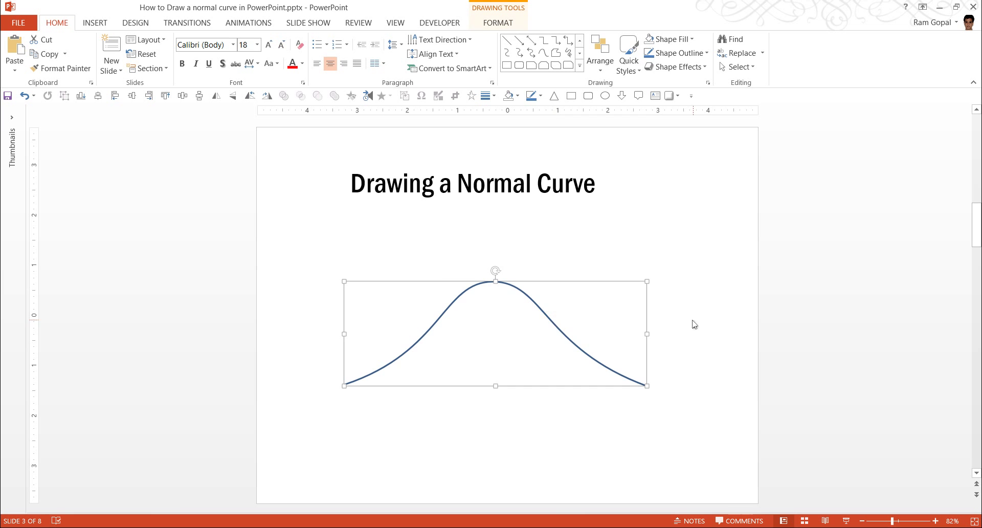
{"action": "left_click_drag", "start_coordinate": [645, 335], "coordinate": [738, 335]}
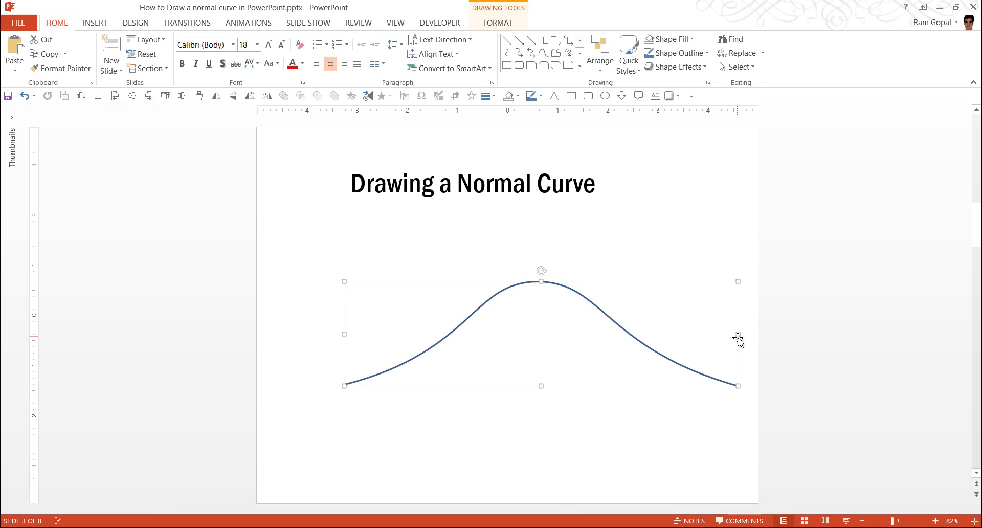